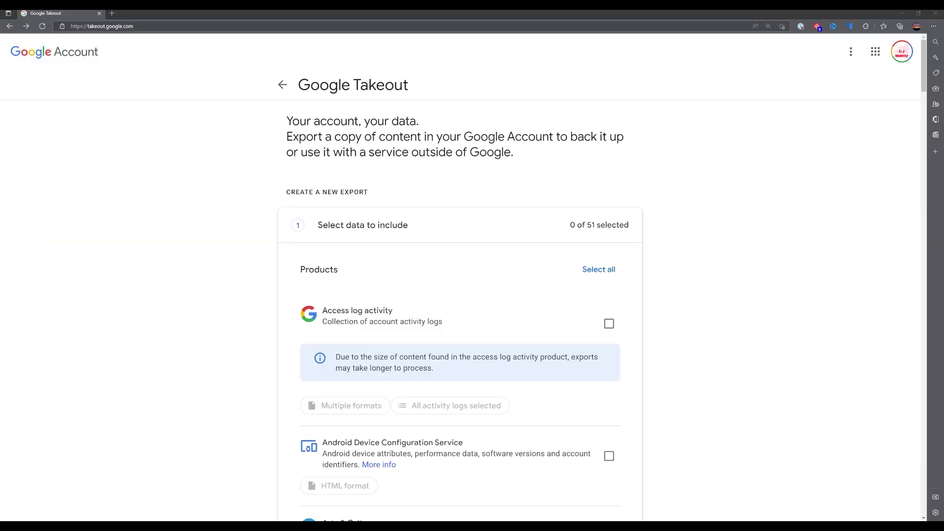
# Clear all 51 Takeout products so none are selected for export.
pyautogui.click(65, 26)
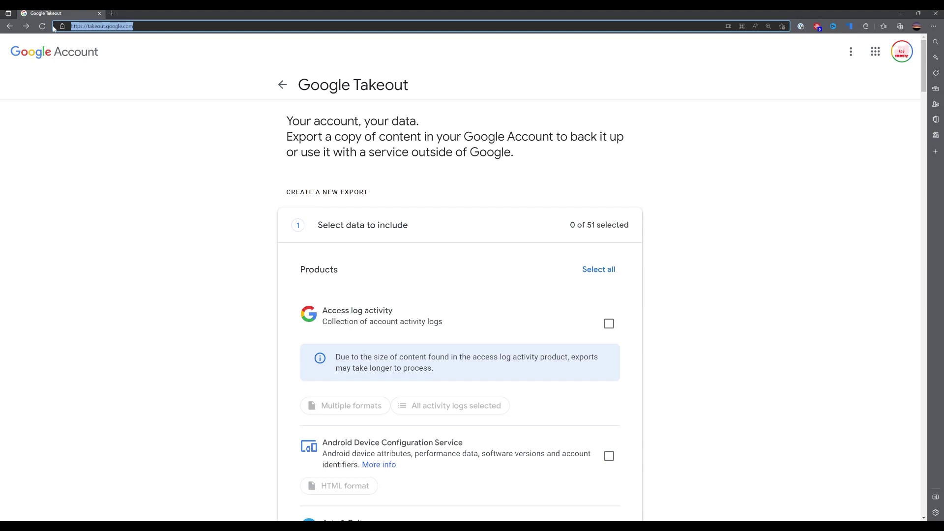
pyautogui.click(196, 175)
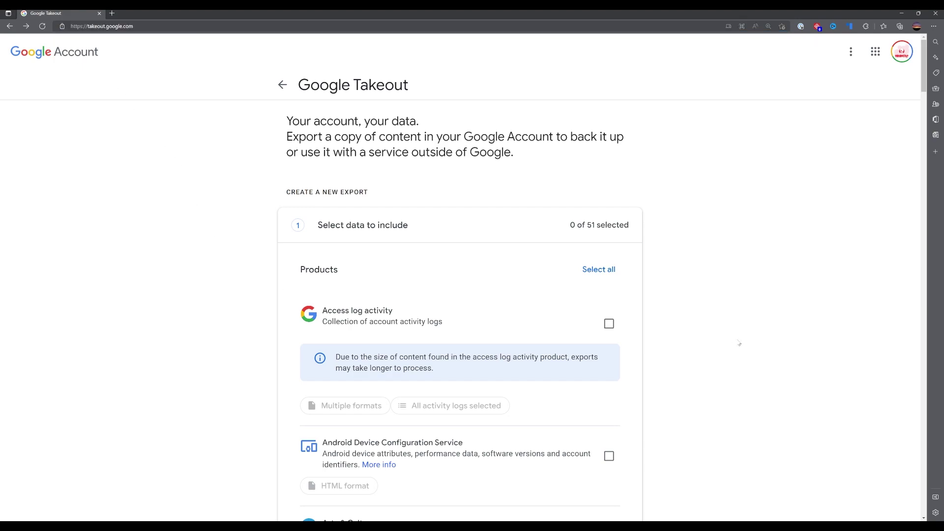
pyautogui.click(595, 273)
pyautogui.click(595, 274)
# Scroll down the product list and tick Stadia as the only export item.
pyautogui.moveTo(565, 225); pyautogui.dragTo(607, 249)
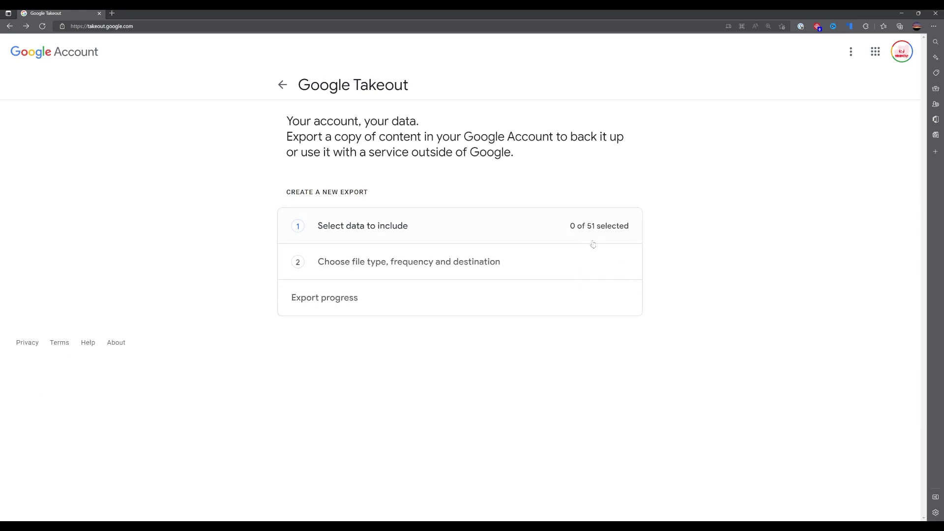
pyautogui.click(354, 230)
pyautogui.scroll(-15, 500, 313)
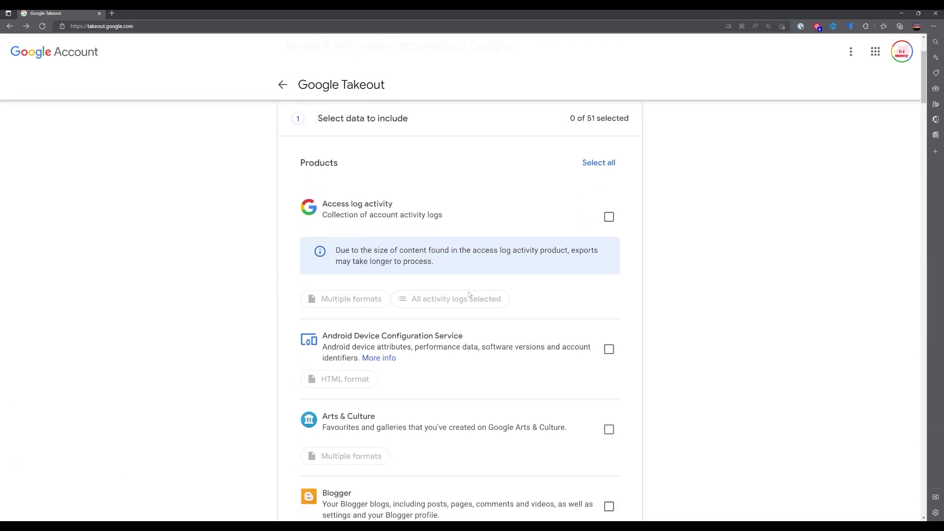
pyautogui.scroll(-20, 500, 315)
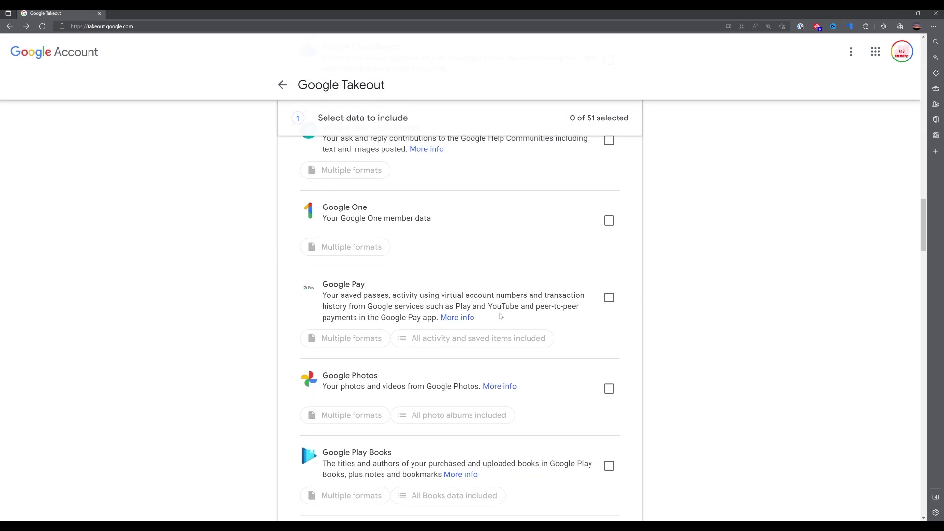
pyautogui.scroll(-20, 500, 319)
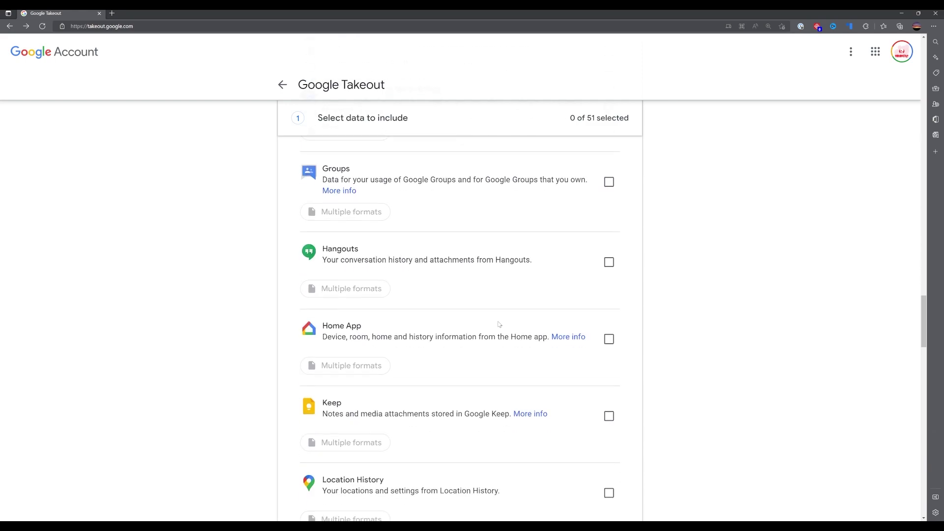
pyautogui.scroll(-20, 498, 326)
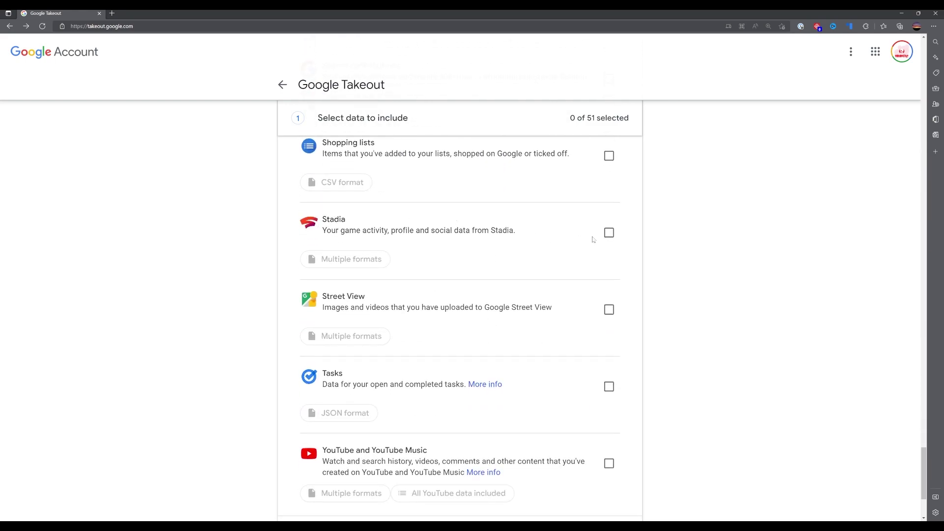
pyautogui.click(610, 234)
pyautogui.scroll(-5, 437, 270)
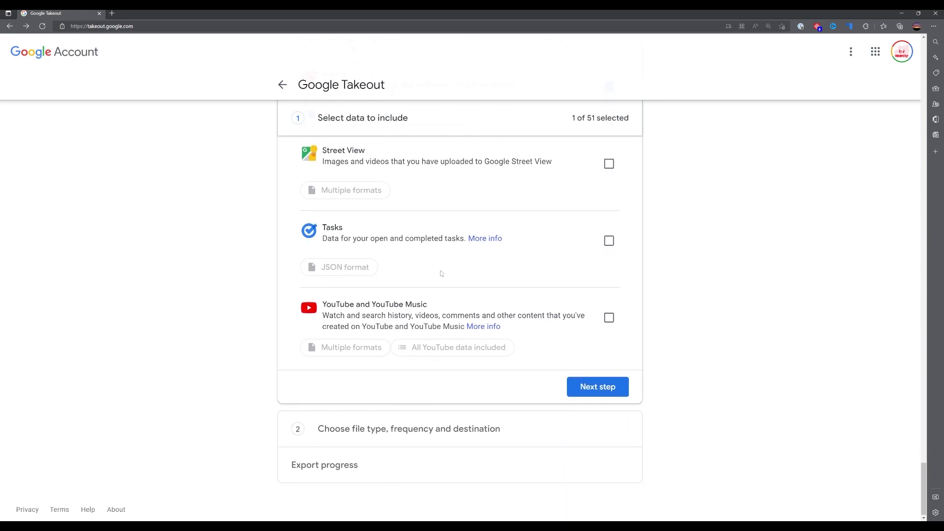
# In export settings, keep the emailed download link delivery and the .zip file type.
pyautogui.click(602, 390)
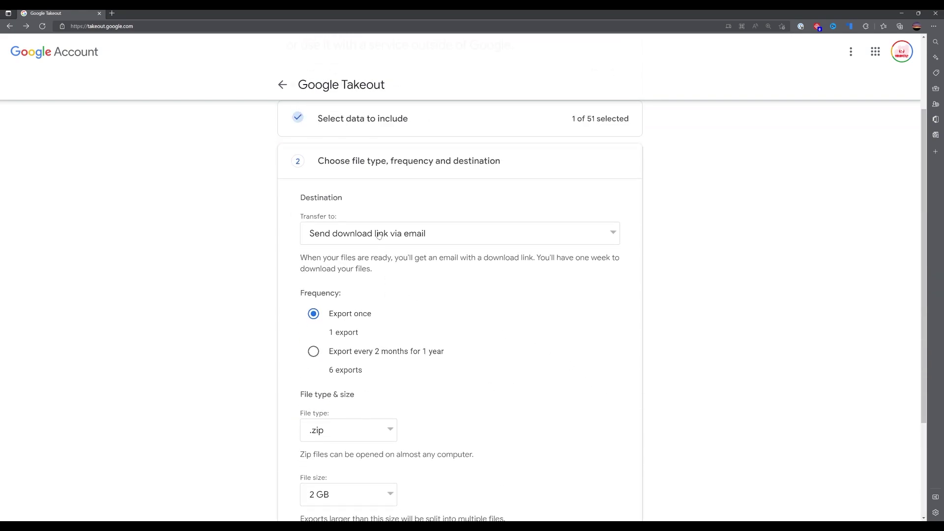
pyautogui.click(486, 238)
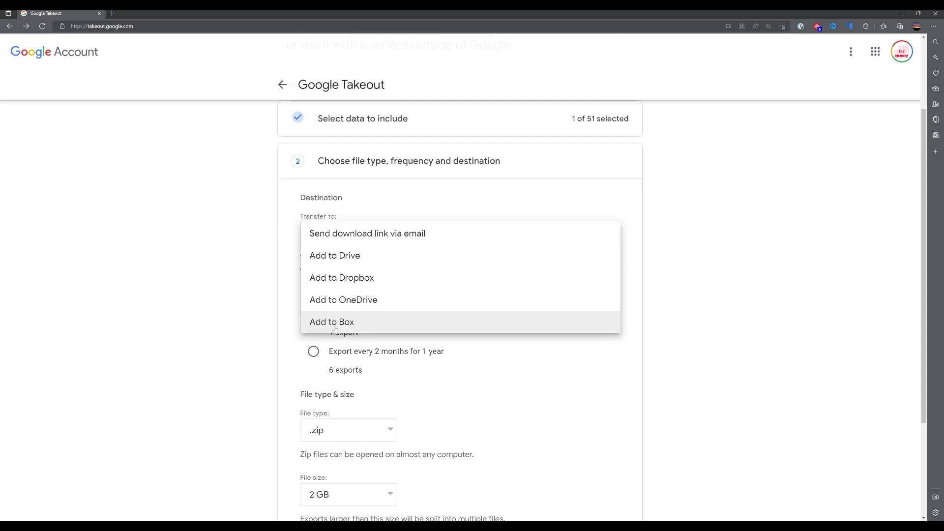
pyautogui.click(383, 235)
pyautogui.scroll(-1, 516, 301)
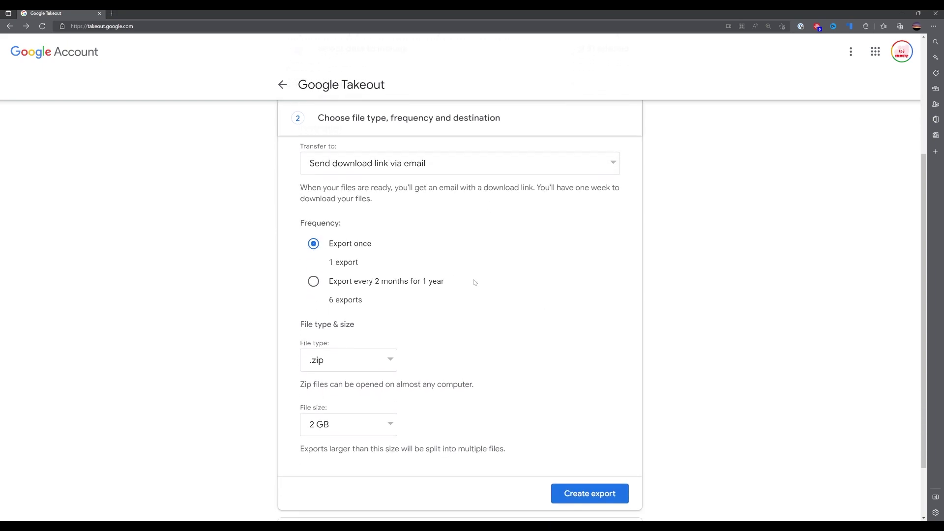
pyautogui.scroll(-1, 408, 284)
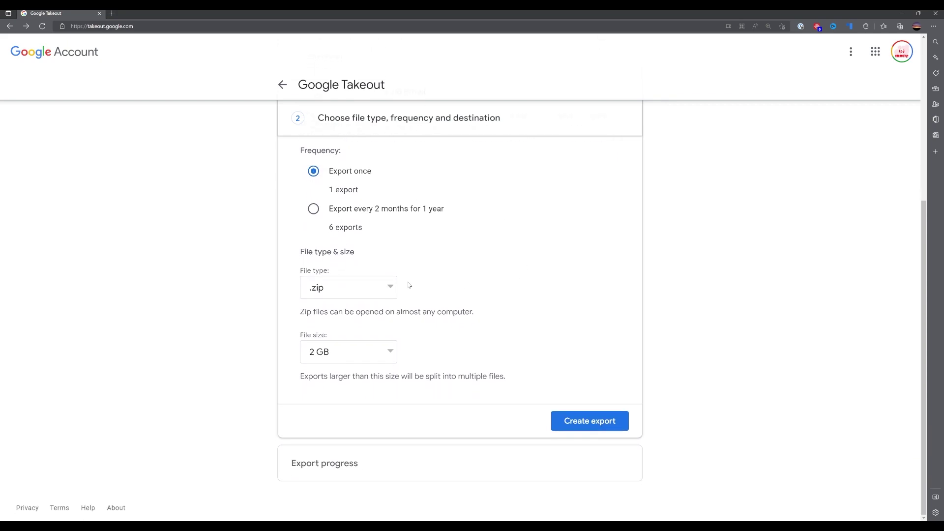
pyautogui.click(384, 290)
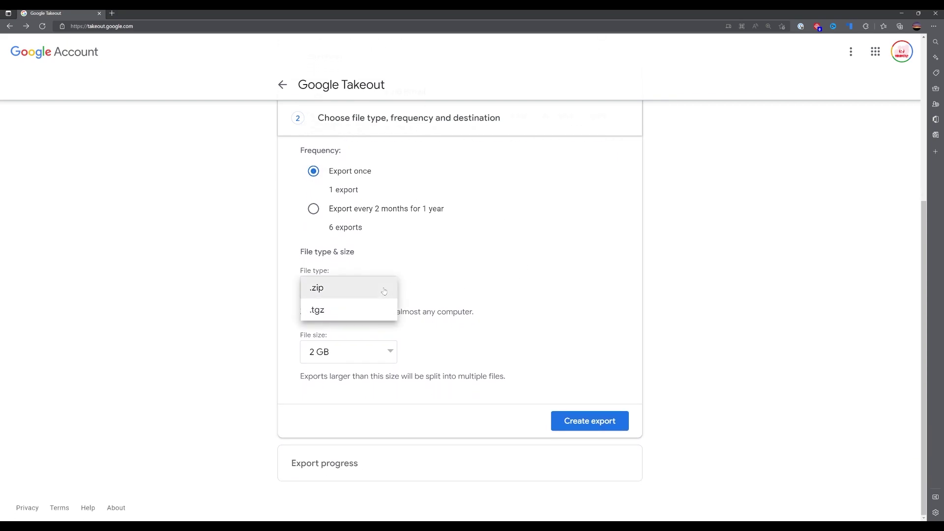
pyautogui.click(384, 290)
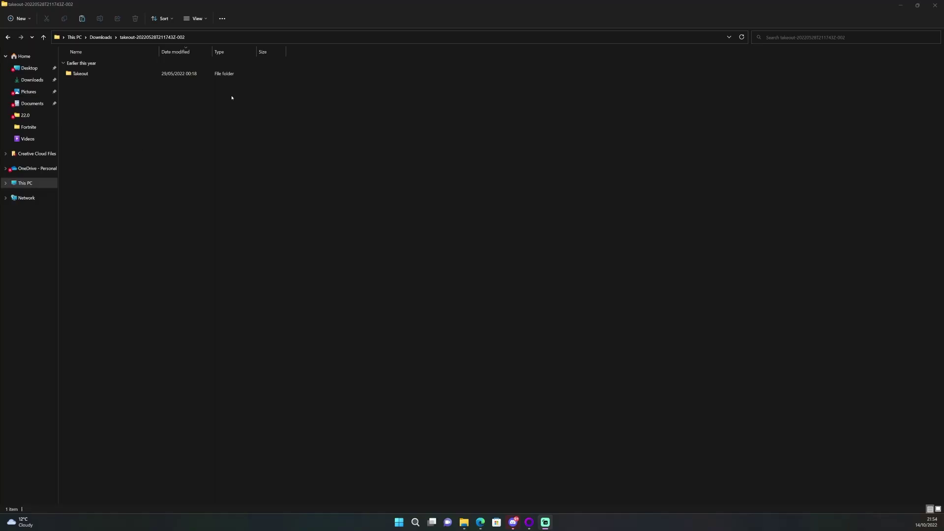
# Browse Takeout > Stadia > GAMING > GAME_SAVE and scroll to the Cyberpunk 2077 save zips.
pyautogui.click(197, 38)
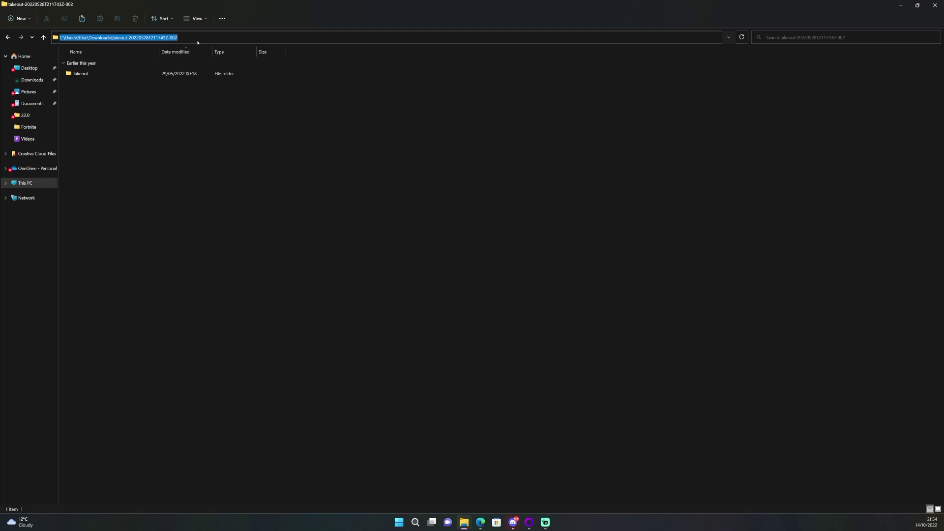
pyautogui.click(131, 137)
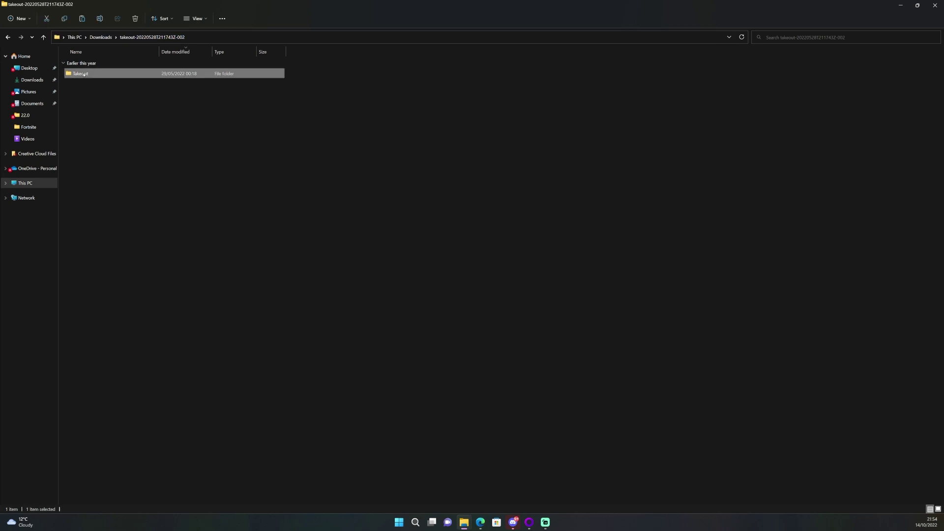
pyautogui.doubleClick(147, 74)
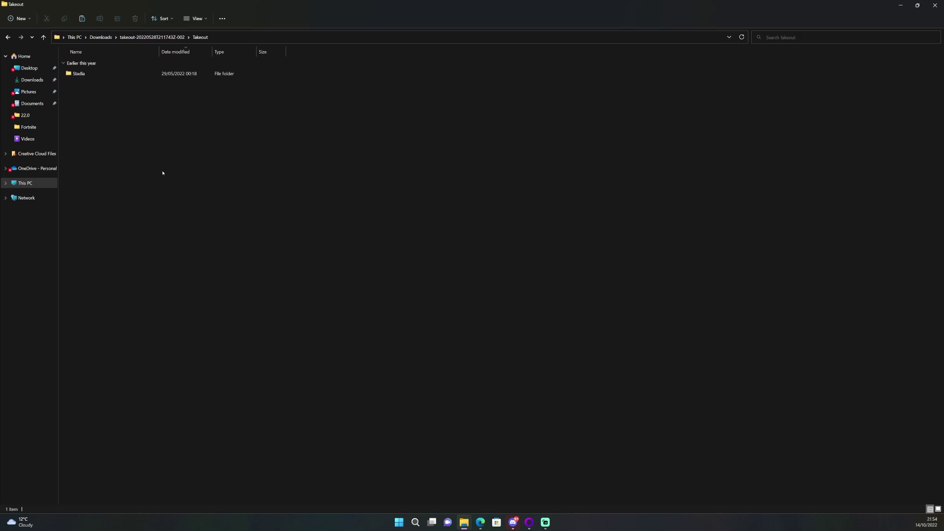
pyautogui.doubleClick(91, 76)
pyautogui.doubleClick(91, 75)
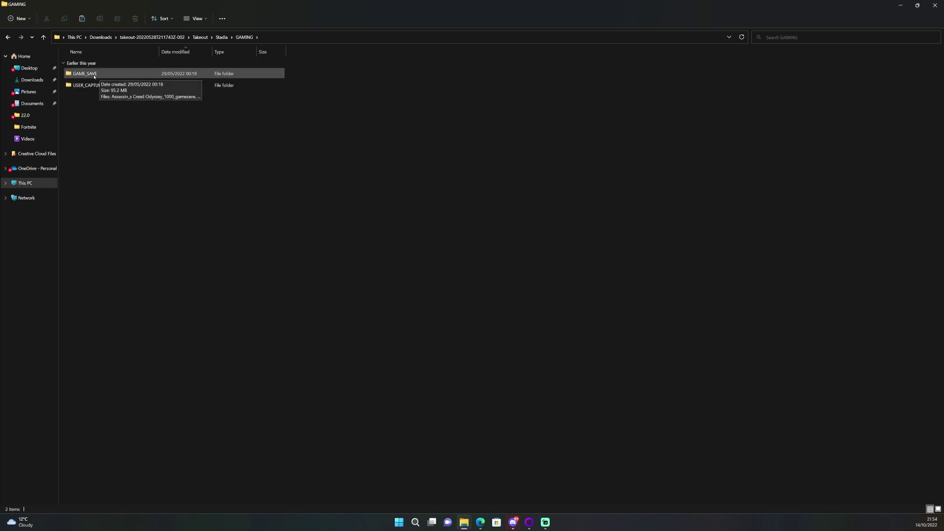
pyautogui.doubleClick(94, 76)
pyautogui.scroll(-1, 150, 167)
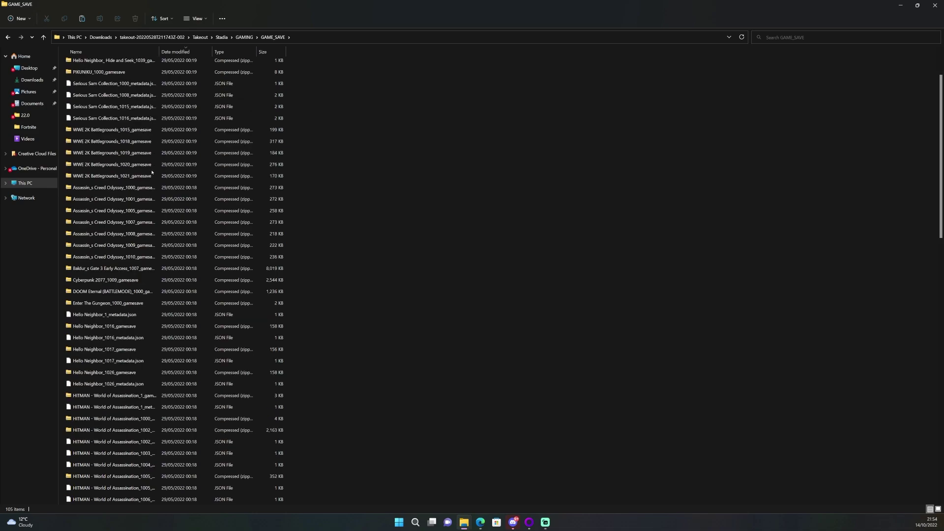
pyautogui.scroll(-3, 153, 173)
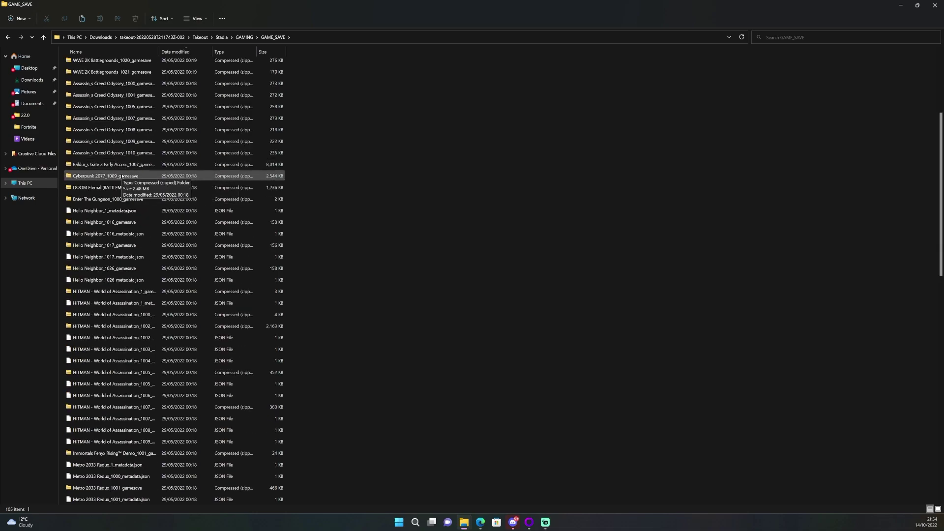
pyautogui.scroll(-18, 120, 175)
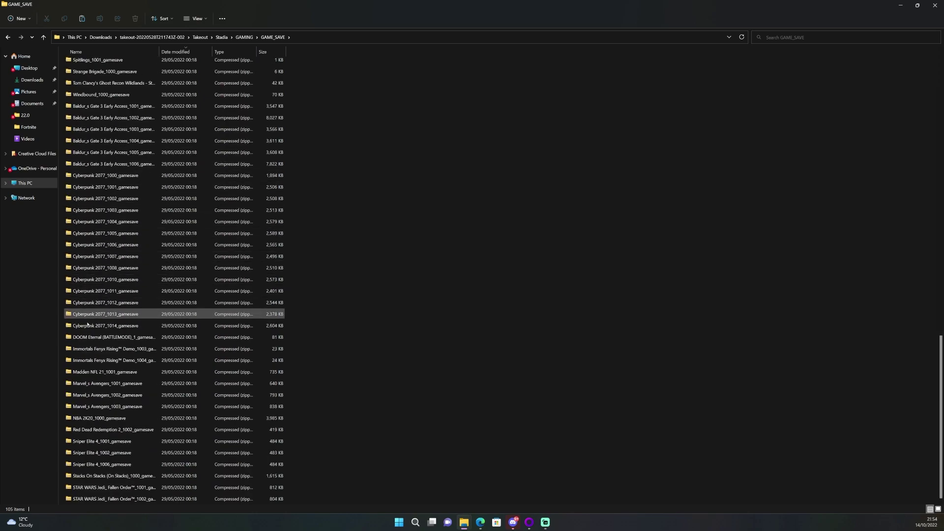
# Extract the Cyberpunk 2077_1000_gamesave archive.
pyautogui.click(114, 175)
pyautogui.rightClick(114, 176)
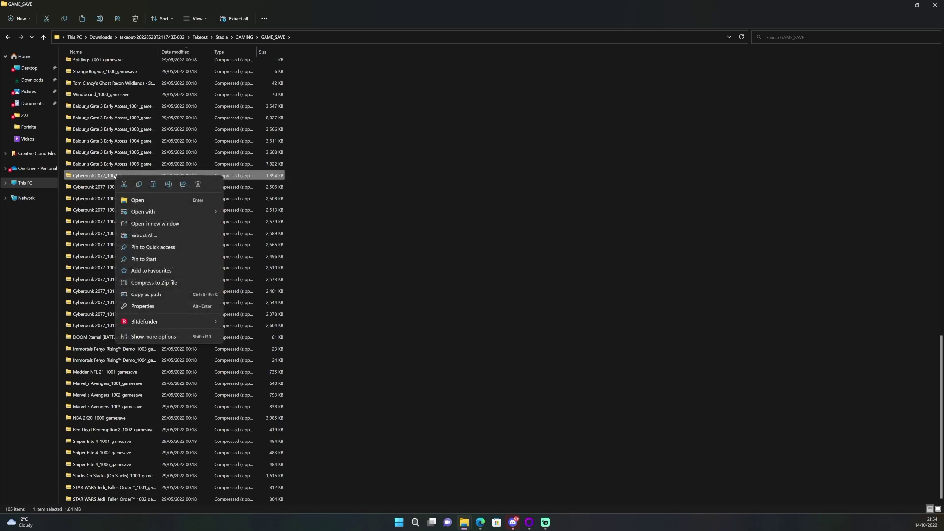
pyautogui.click(144, 237)
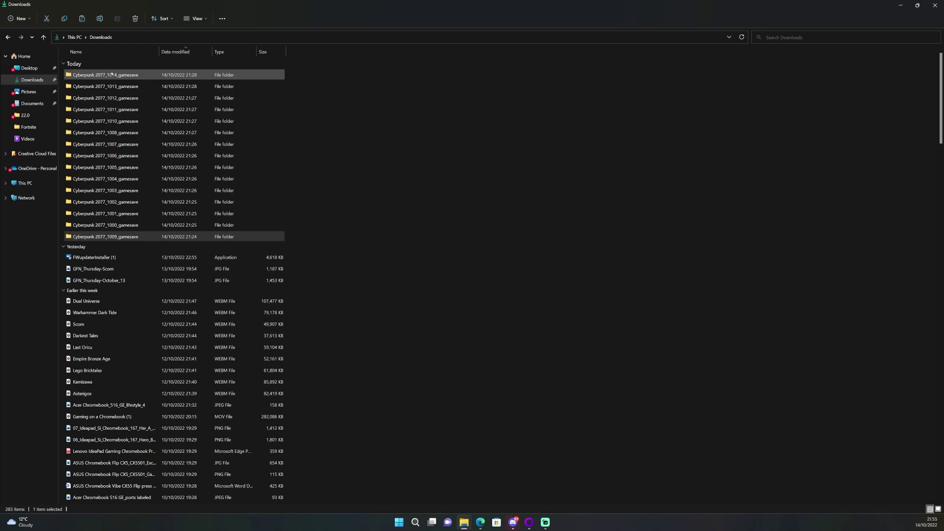
# Copy the fifteen extracted Cyberpunk save folders.
pyautogui.keyDown('shift'); pyautogui.click(123, 79); pyautogui.keyUp('shift')
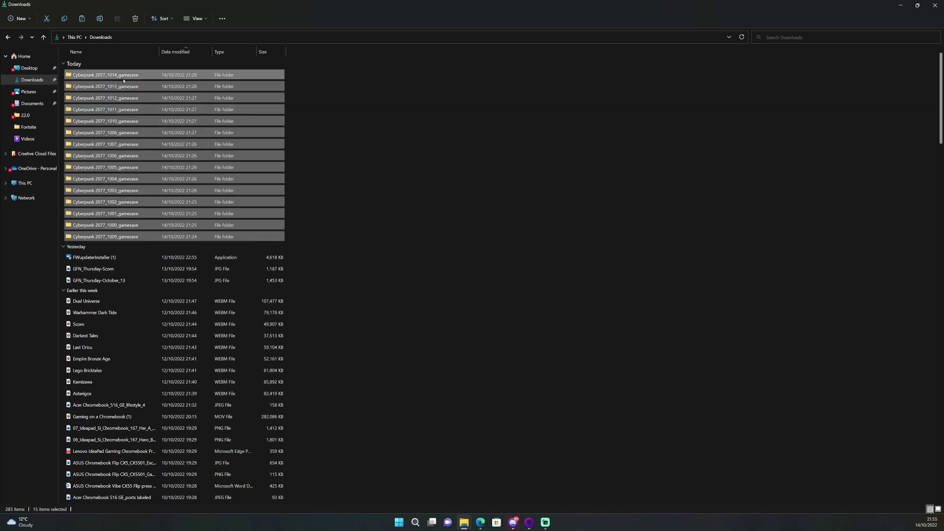
pyautogui.rightClick(123, 80)
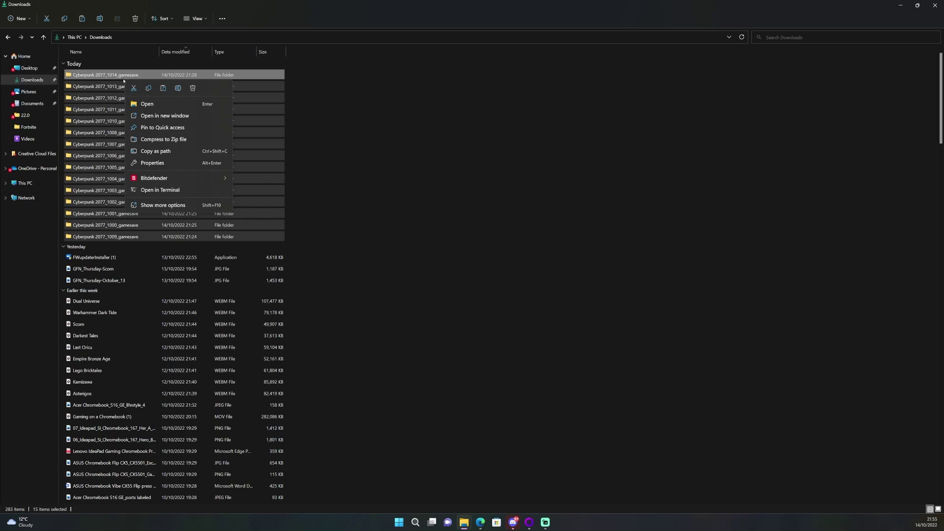
pyautogui.click(389, 144)
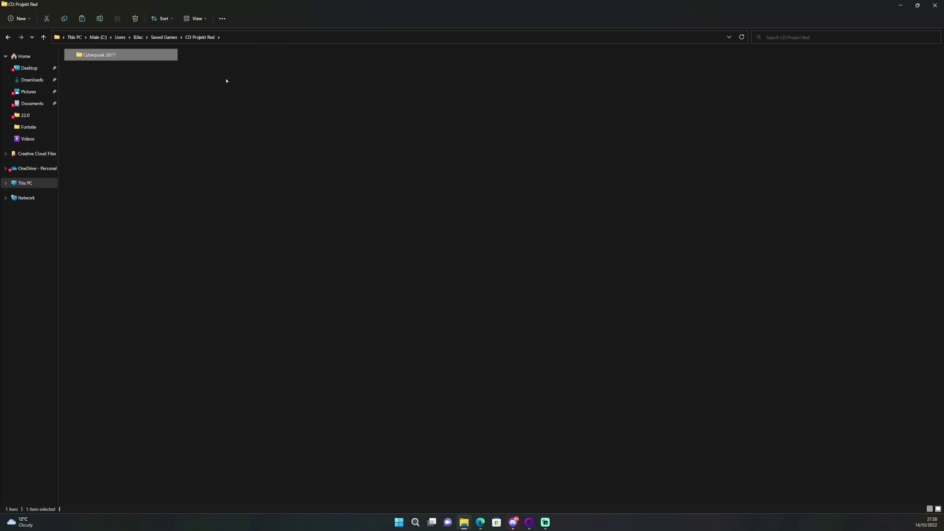
# Check the Saved Games\CD Projekt Red path and open the Cyberpunk 2077 saves folder.
pyautogui.click(241, 37)
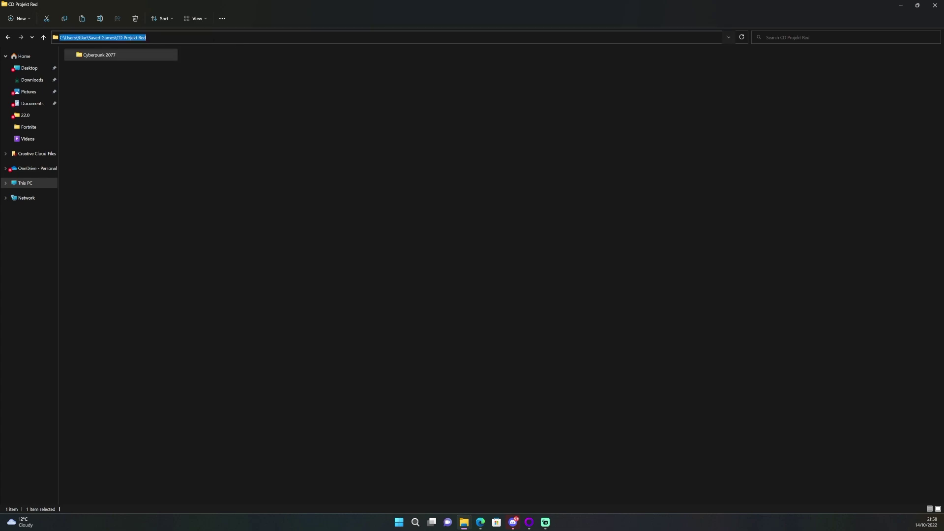
pyautogui.click(78, 37)
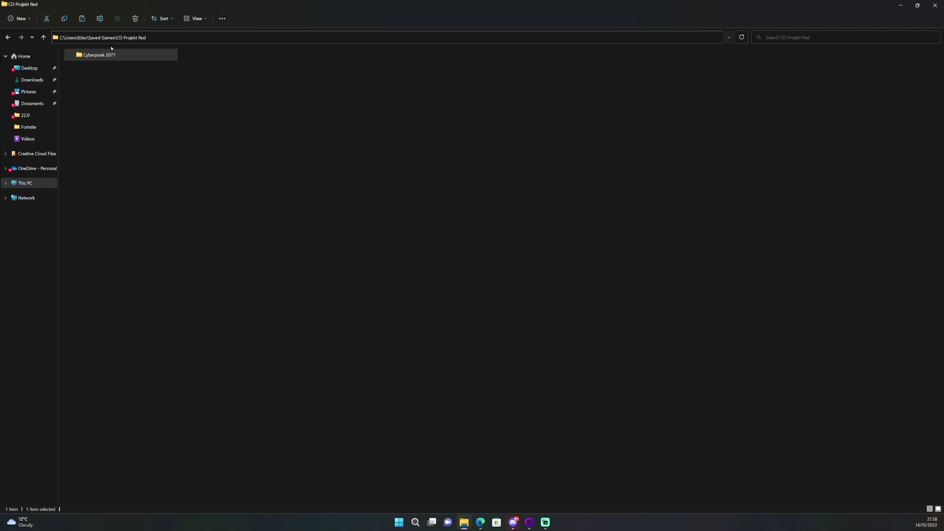
pyautogui.moveTo(116, 38); pyautogui.dragTo(145, 38)
pyautogui.click(171, 115)
pyautogui.doubleClick(108, 59)
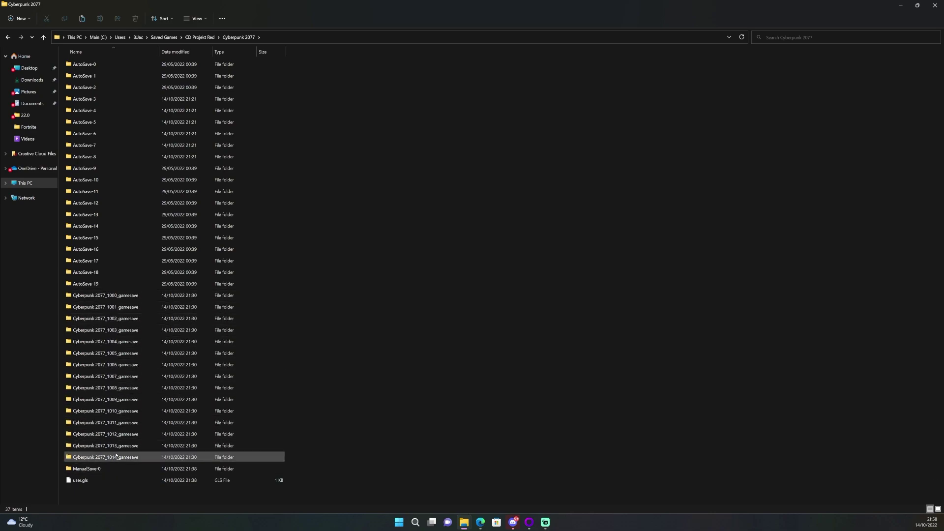
pyautogui.moveTo(116, 456)
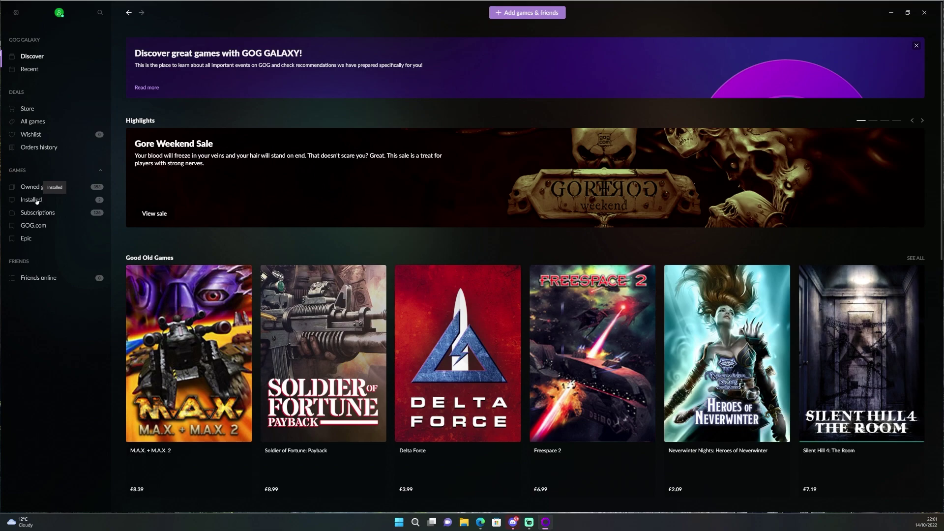
# Launch Cyberpunk 2077 from GOG Galaxy's Installed games list.
pyautogui.click(36, 201)
pyautogui.click(221, 75)
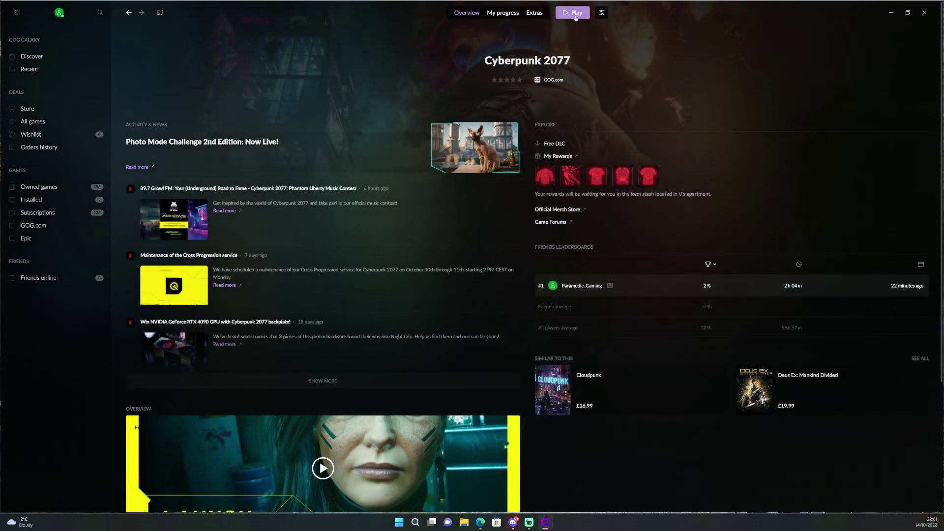
pyautogui.click(574, 13)
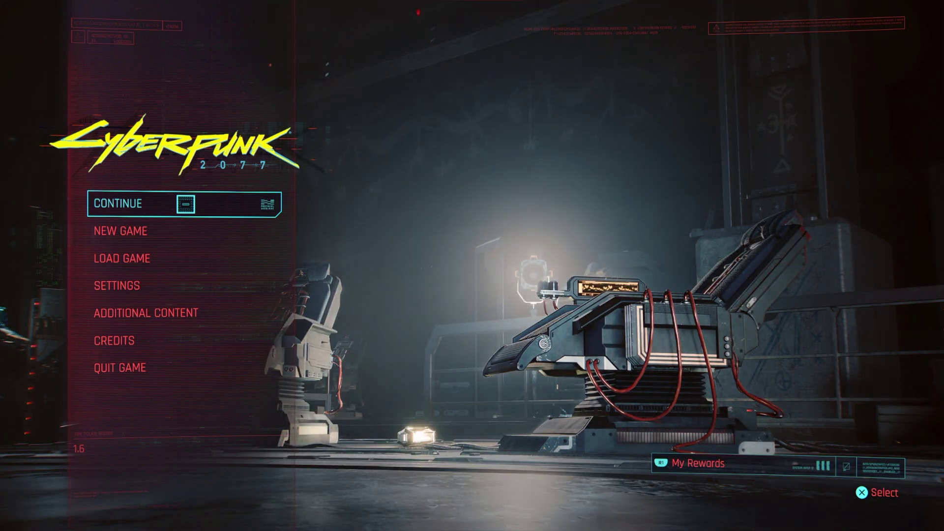
# Open Load Game from the main menu and scroll through the imported Stadia saves.
pyautogui.press('Down')
pyautogui.press('Down')
pyautogui.press('Return')
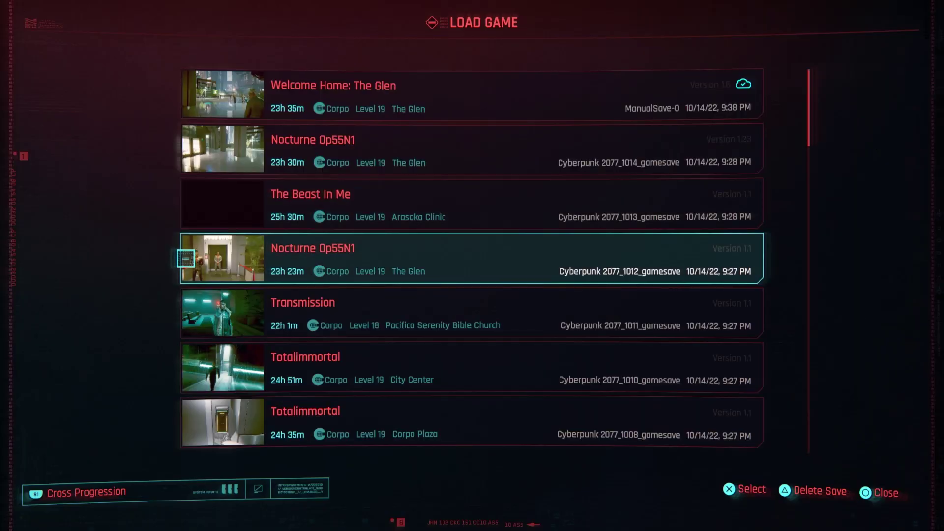
pyautogui.scroll(-5, 212, 167)
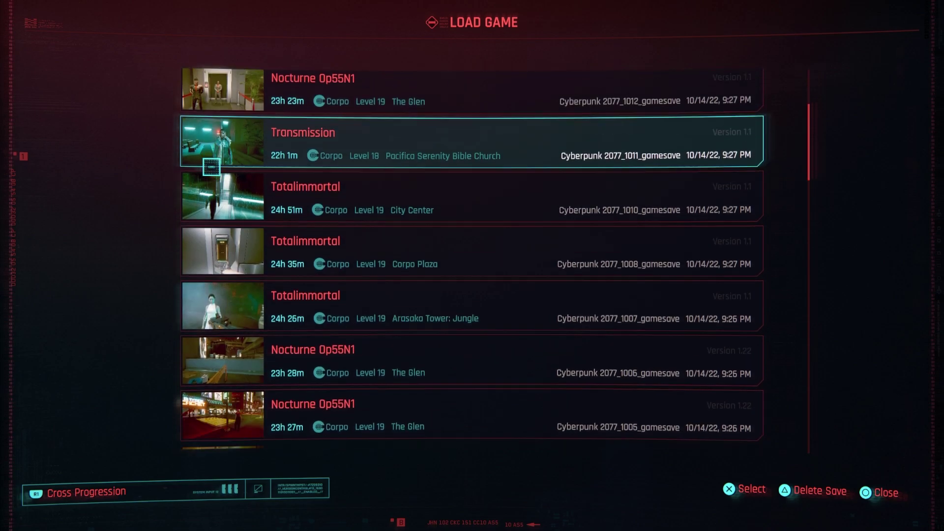
pyautogui.scroll(-15, 211, 168)
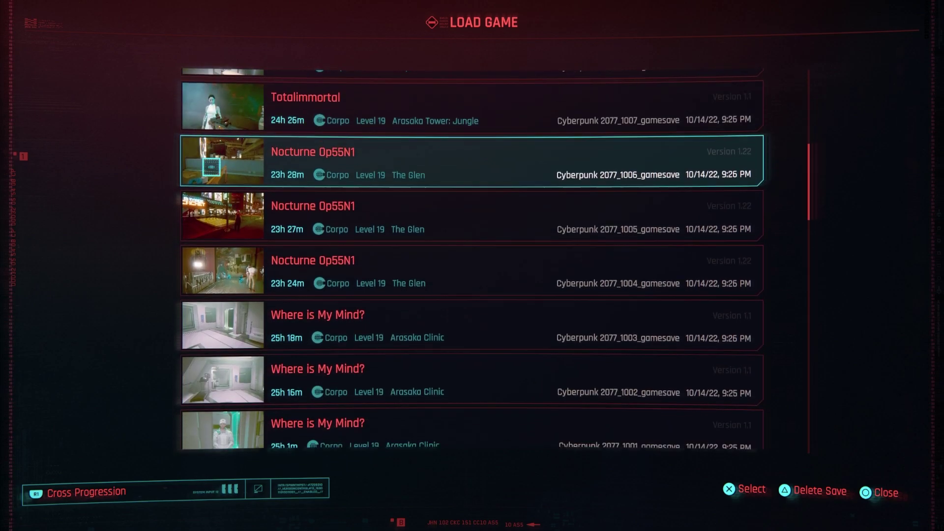
pyautogui.scroll(-7, 211, 167)
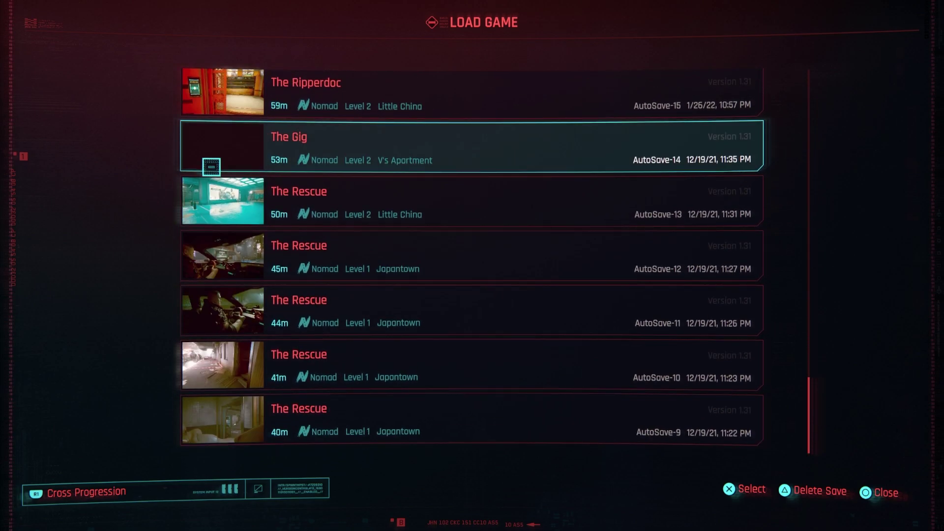
pyautogui.scroll(20, 211, 167)
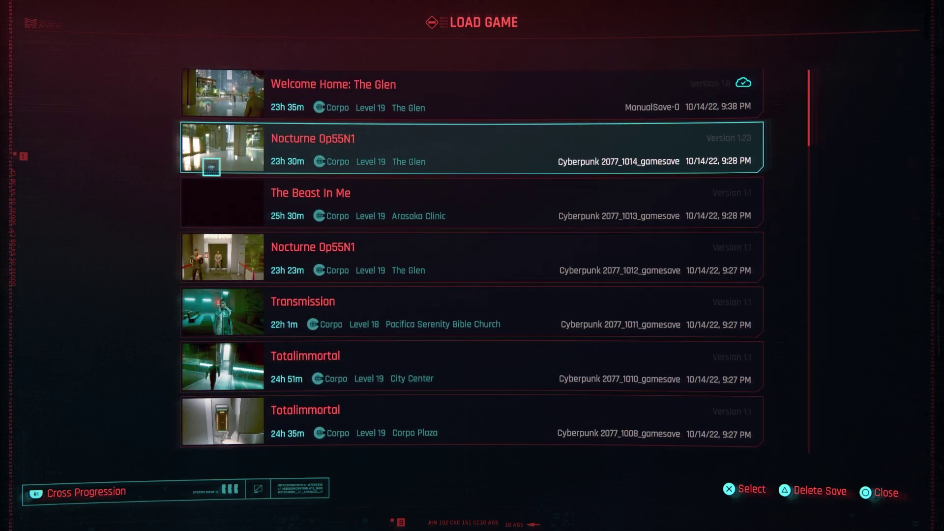